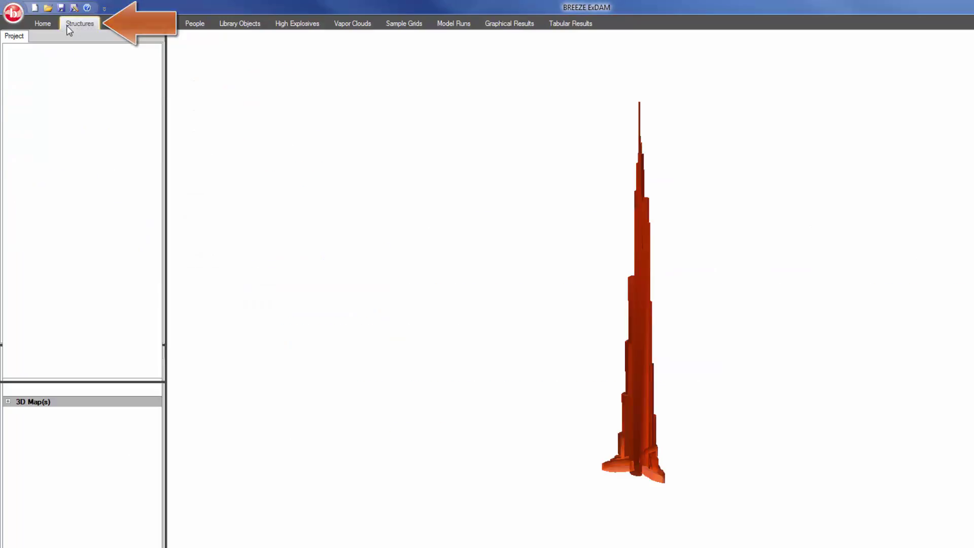
Display the XY Block Contour(s) parameters under the structure shape edit settings.
left_click(71, 26)
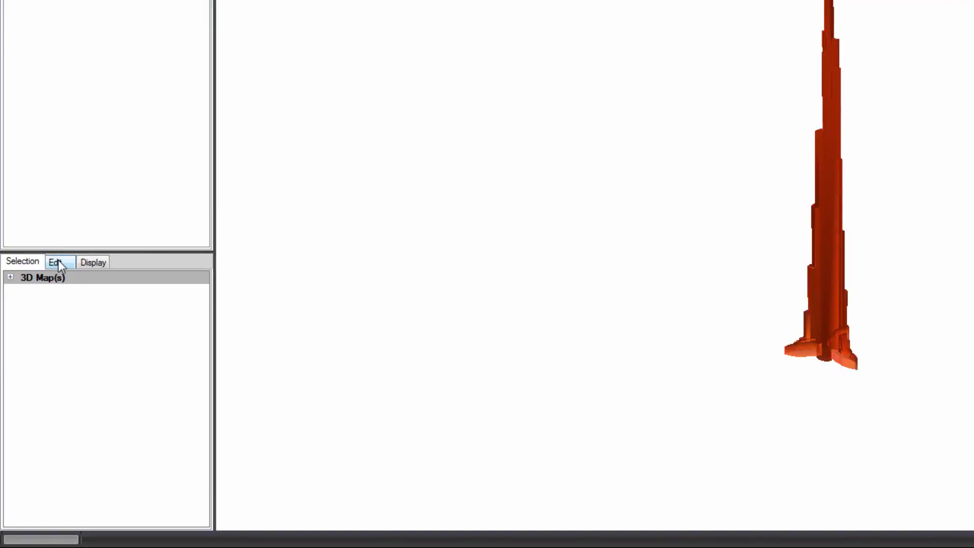
left_click(57, 262)
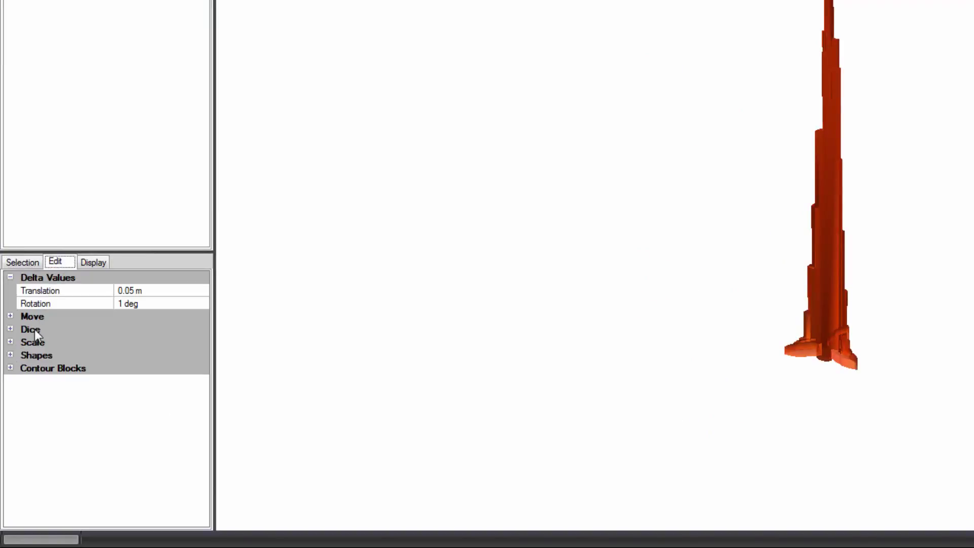
left_click(10, 355)
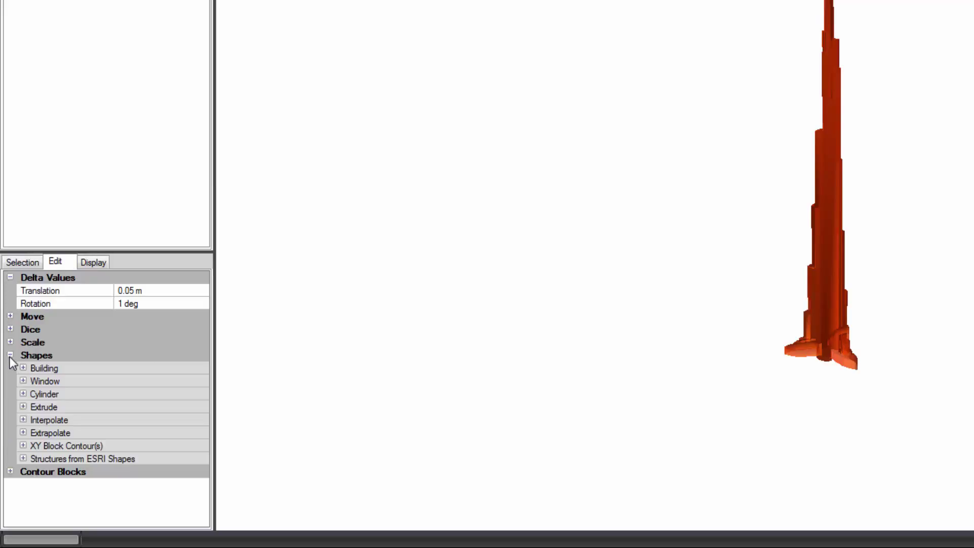
left_click(31, 445)
left_click(23, 445)
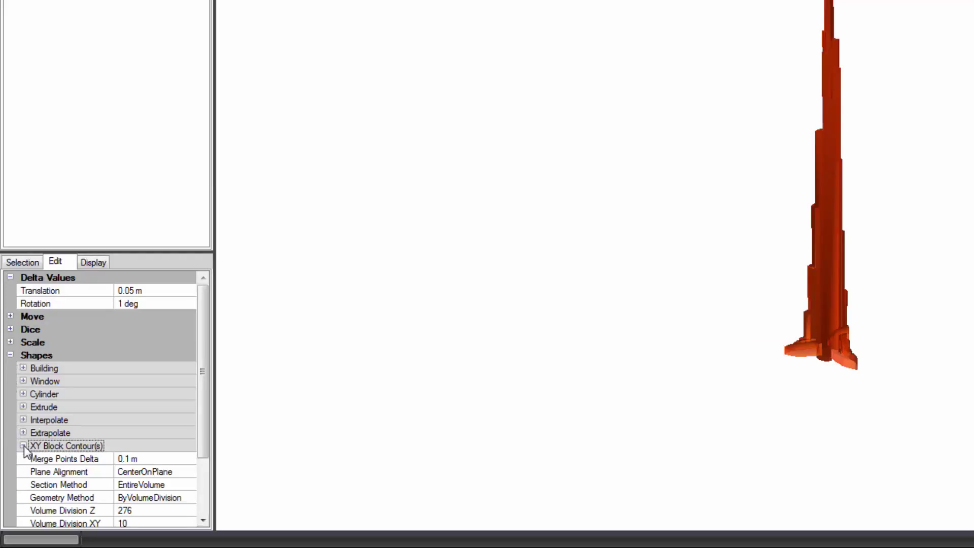
scroll(151, 440, "down", 2)
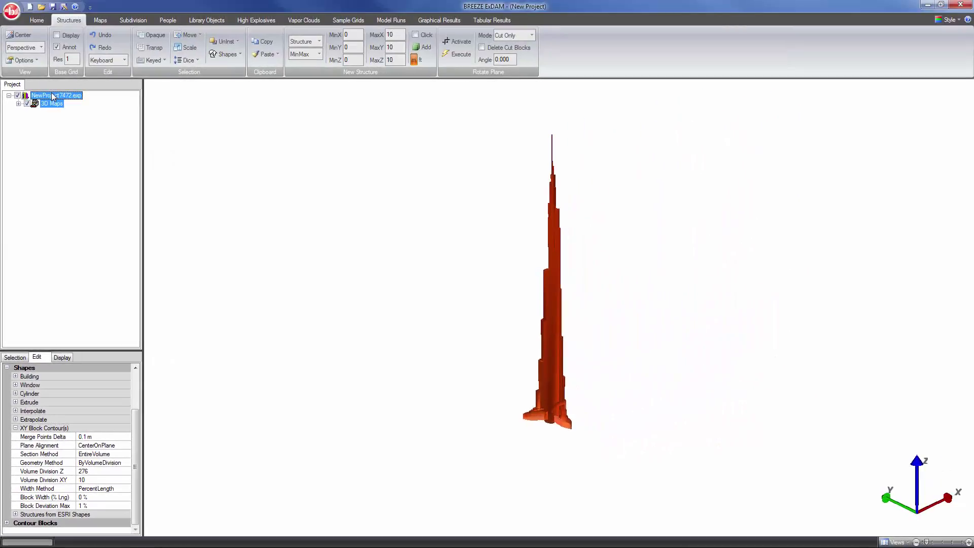
Expand the Demo2-3.obj map in the project tree and turn on its Z Cut Plane.
left_click(52, 93)
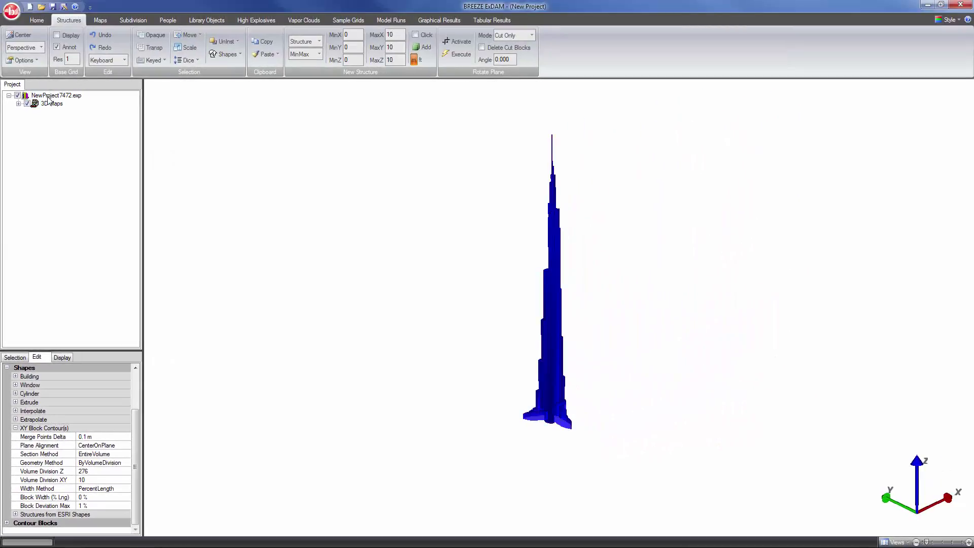
left_click(18, 104)
left_click(28, 112)
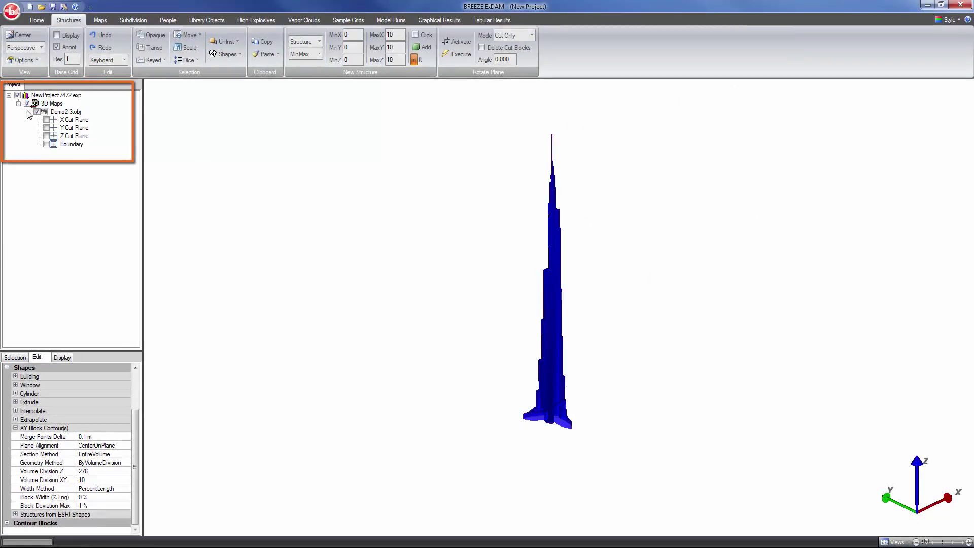
left_click(46, 136)
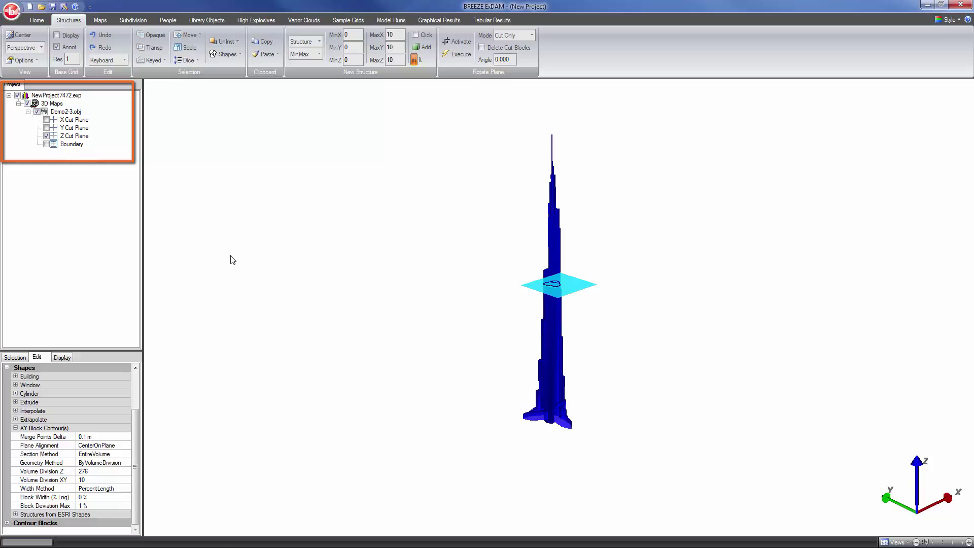
Generate XY Block Contour(s) from the Z cut plane in the model, and hide the Demo2-3.obj map and the plane.
left_click(548, 294)
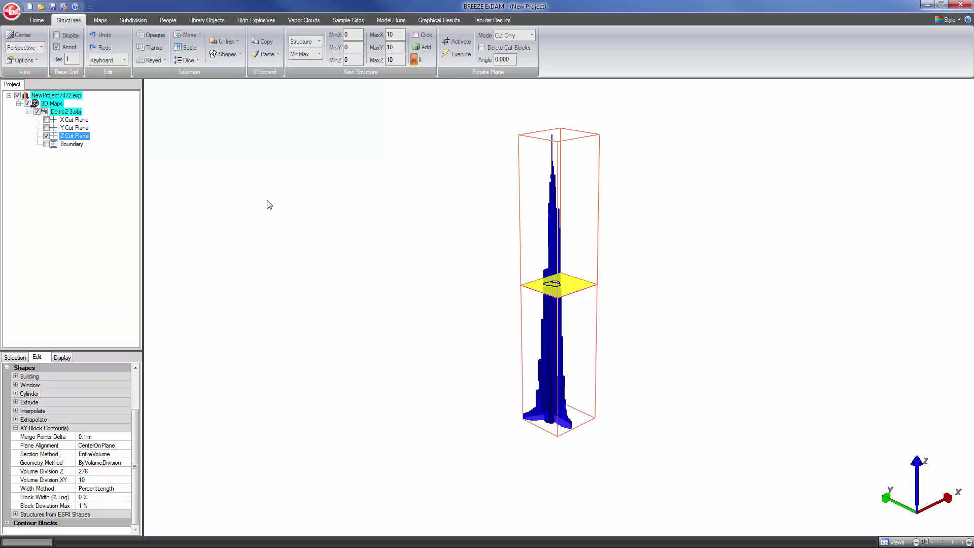
left_click(238, 54)
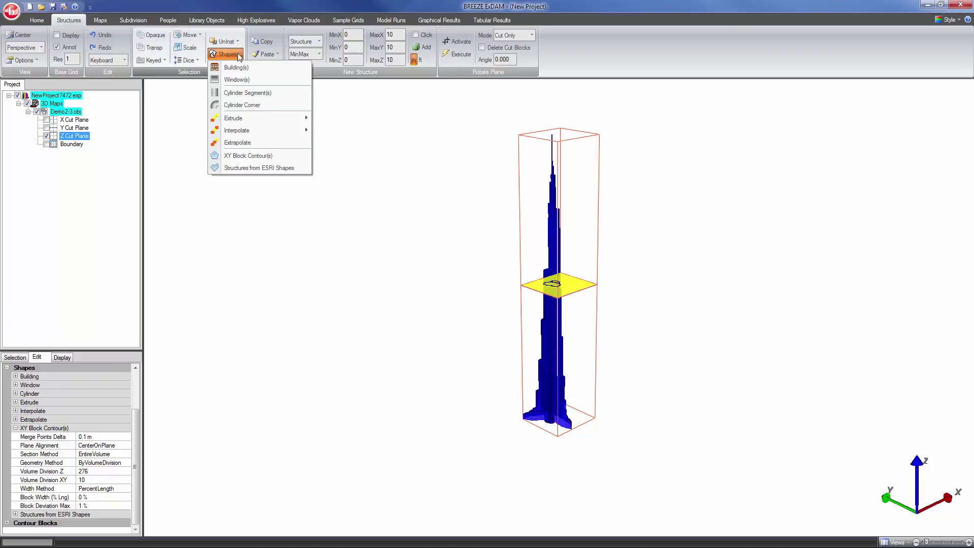
left_click(250, 157)
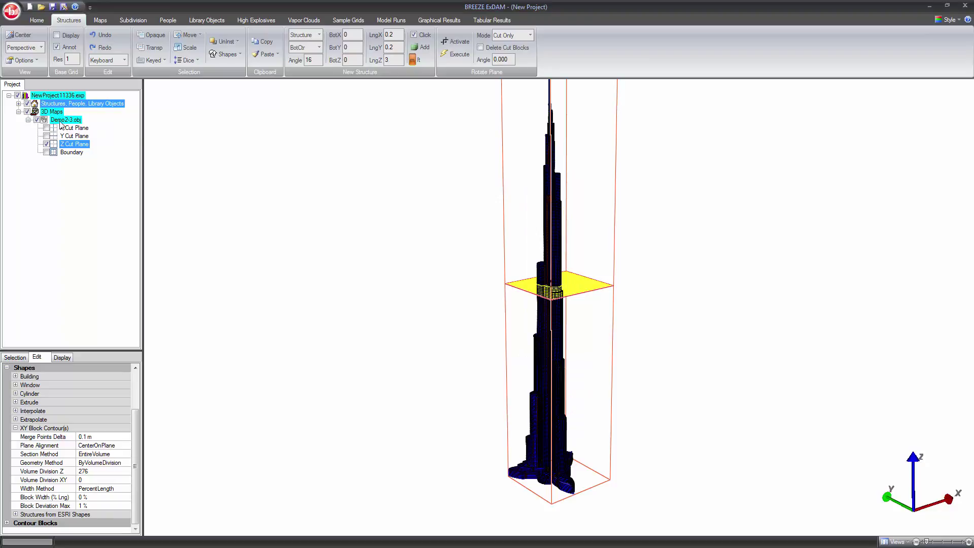
left_click(47, 145)
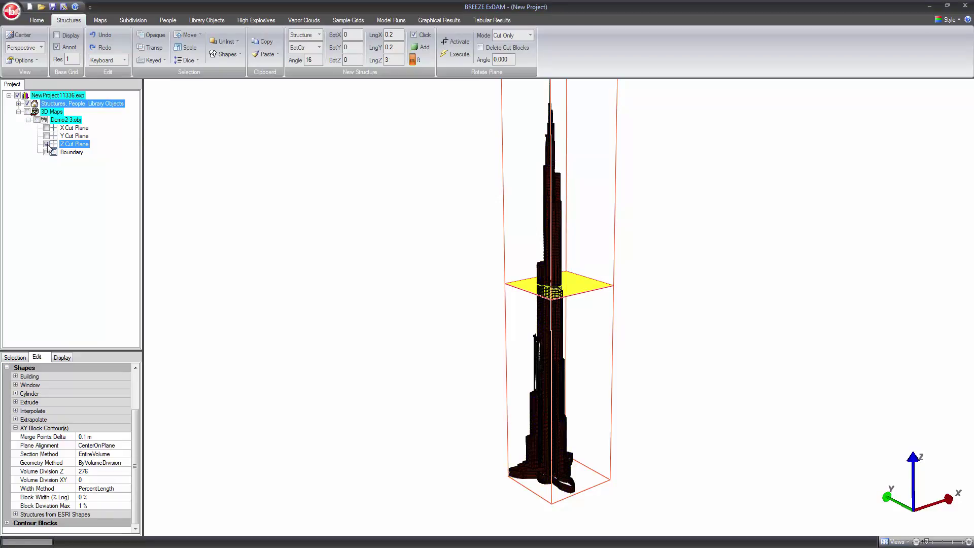
left_click(46, 144)
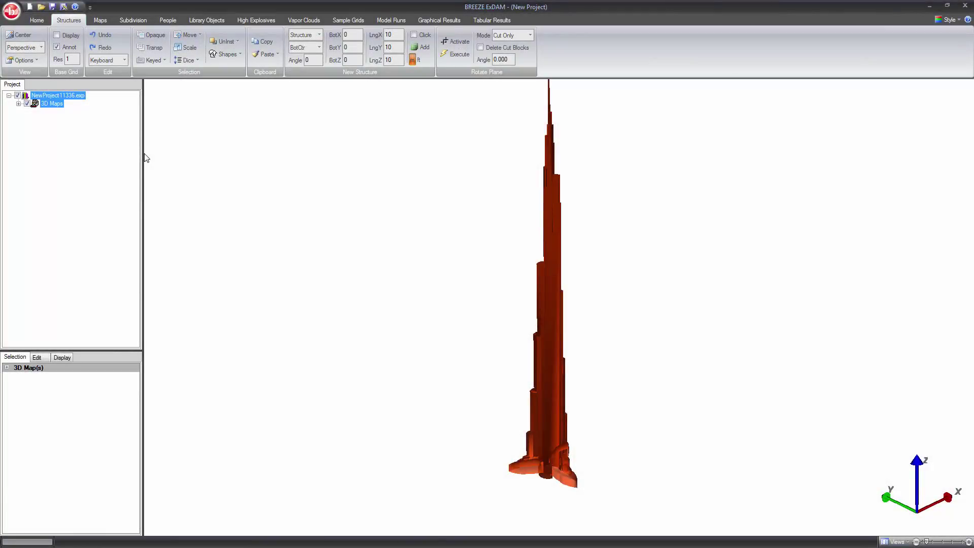
Turn on the Z Cut Plane of Demo2-3.obj and hide the tower map so only the plane outline shows.
left_click(18, 103)
left_click(29, 111)
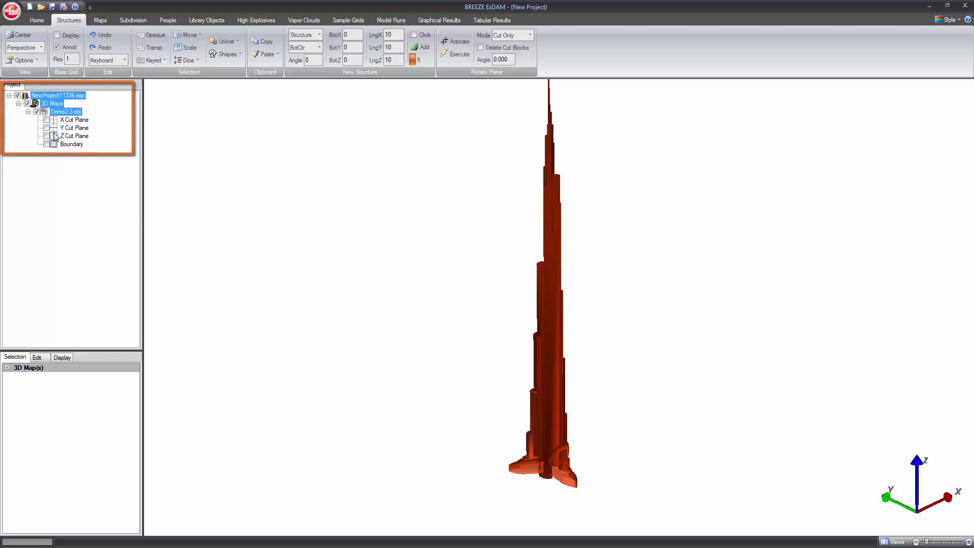
left_click(47, 136)
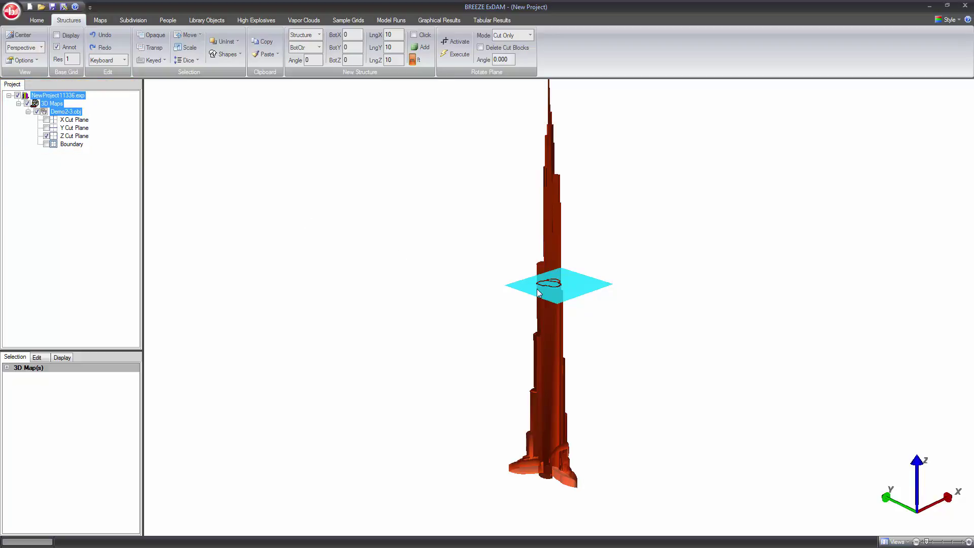
scroll(571, 282, "up", 2)
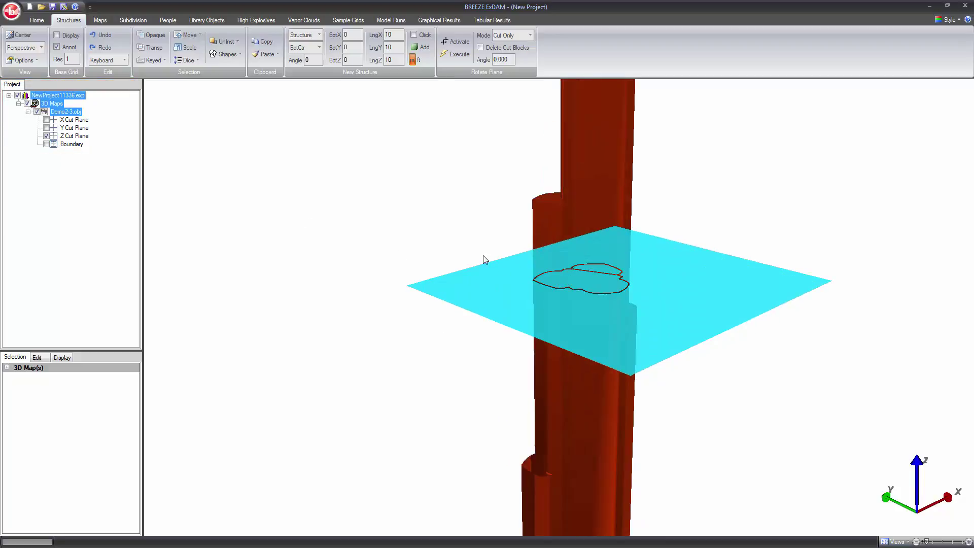
left_click(38, 112)
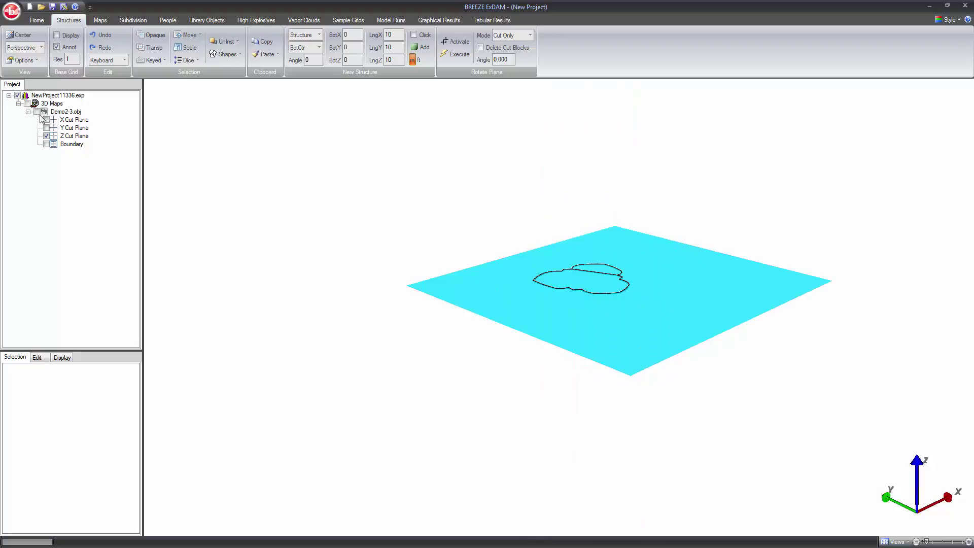
Center the view on the cut plane and switch it to Top Down, close to the outline's inner corner.
left_click(21, 35)
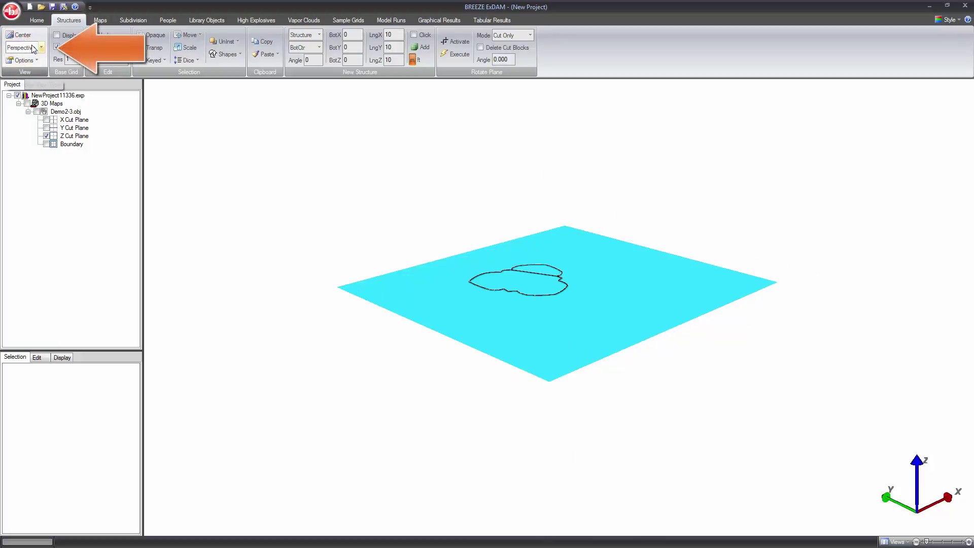
left_click(41, 47)
left_click(28, 71)
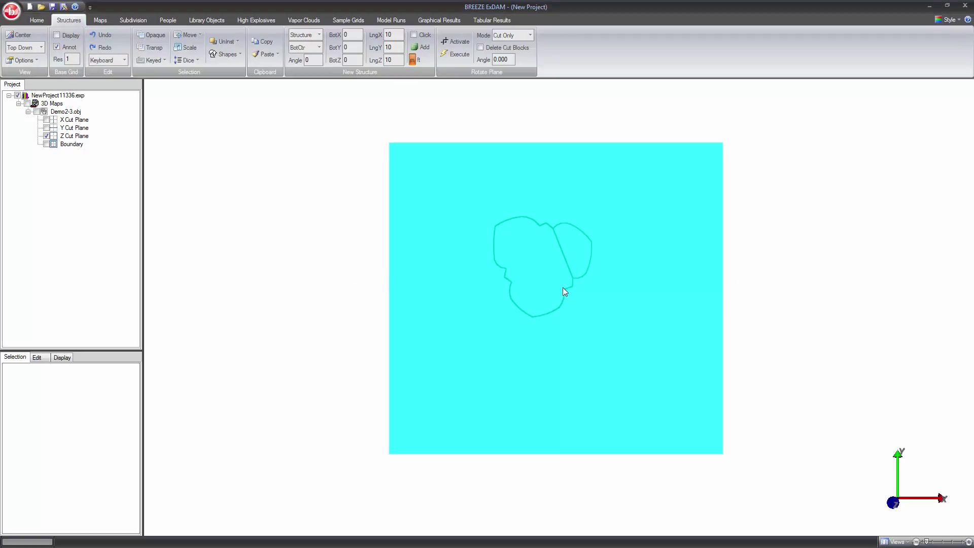
scroll(563, 287, "up", 5)
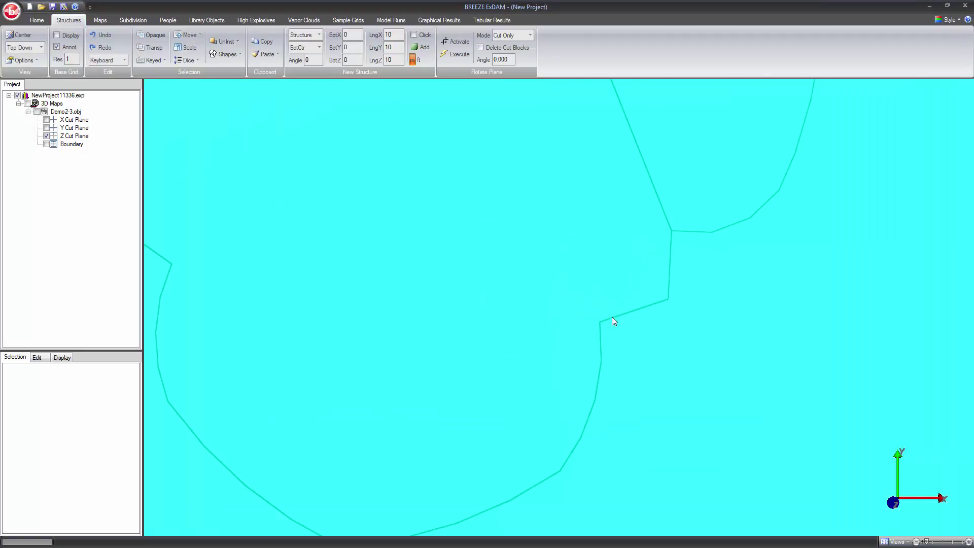
scroll(613, 320, "up", 2)
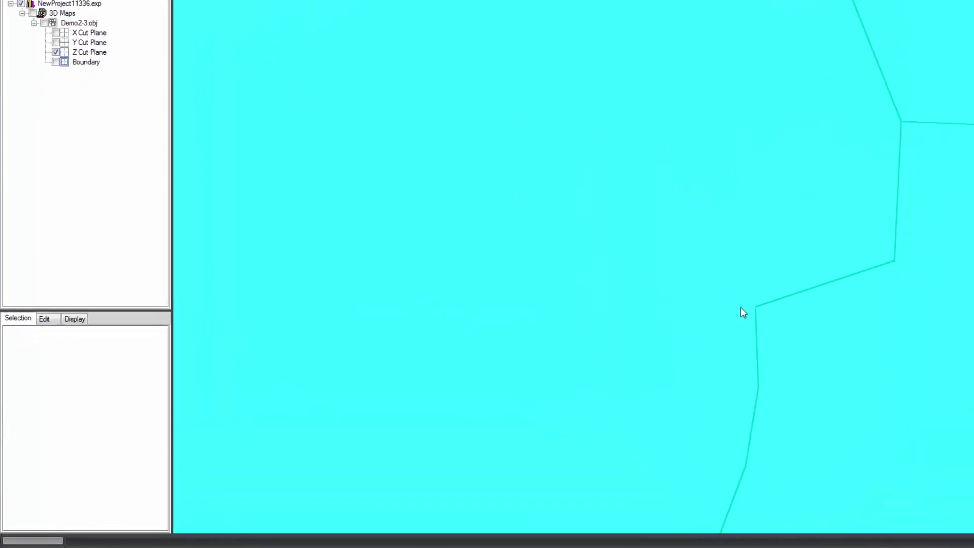
Show the Contour Blocks settings, and set the new structure's angle to 16, LngX and LngY to 0.2, and LngZ to 3.
left_click(37, 357)
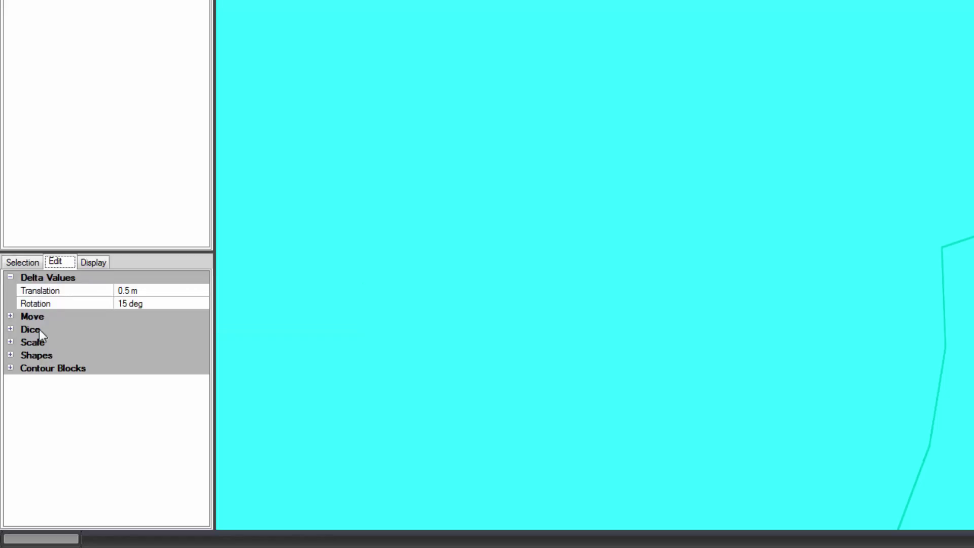
left_click(11, 367)
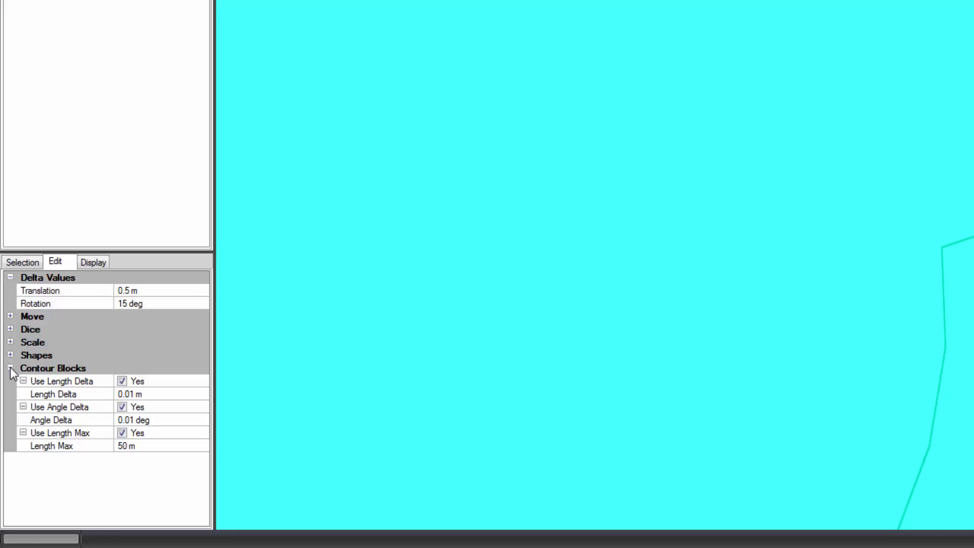
left_click(314, 58)
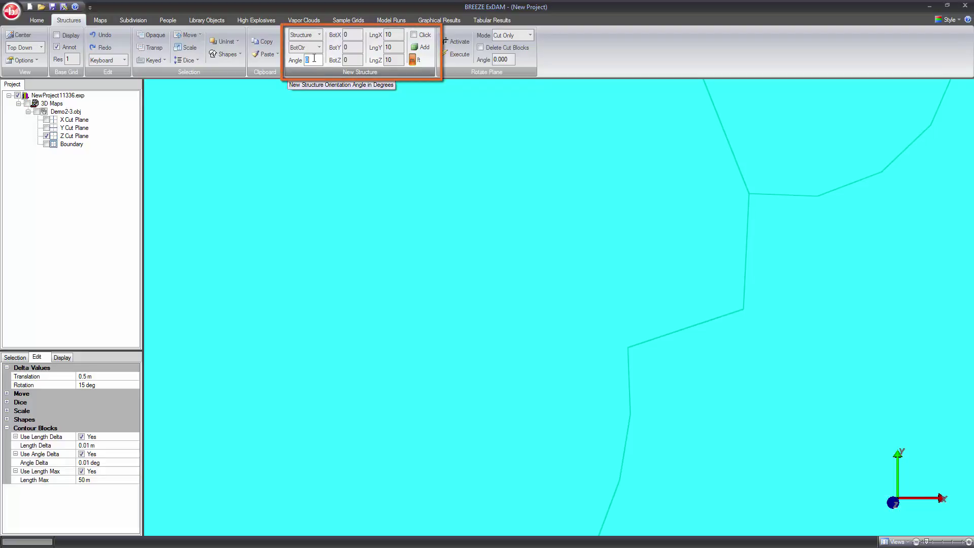
type("16")
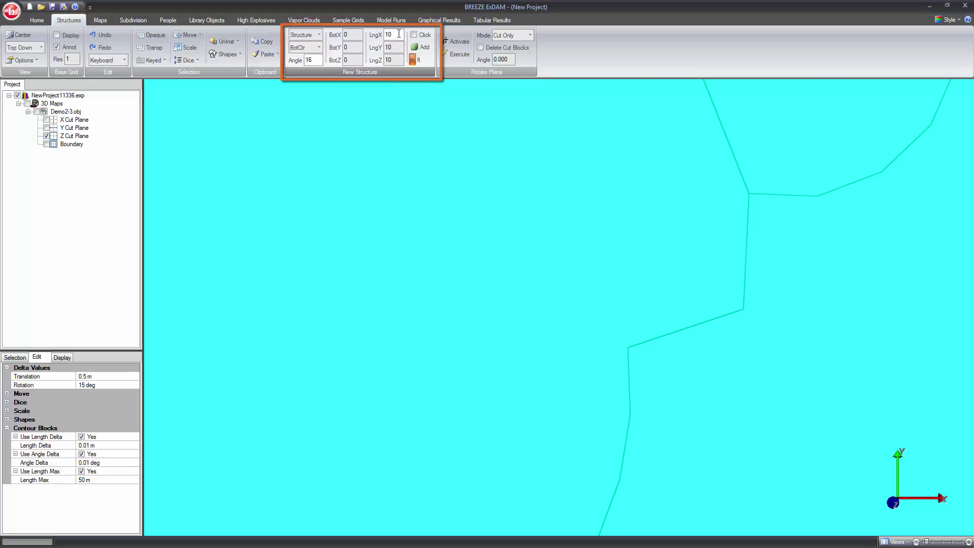
left_click(399, 34)
type("0")
left_click(396, 46)
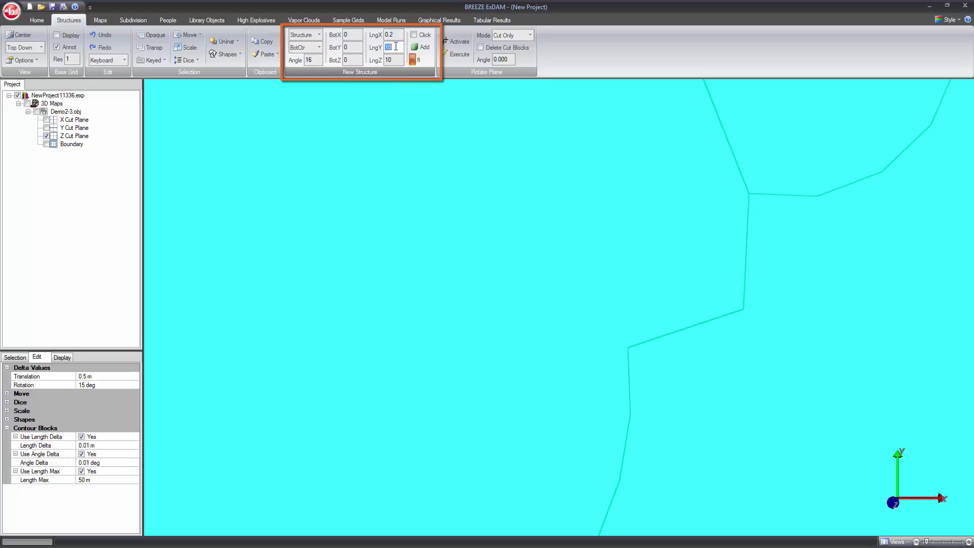
type("0.2")
left_click(394, 59)
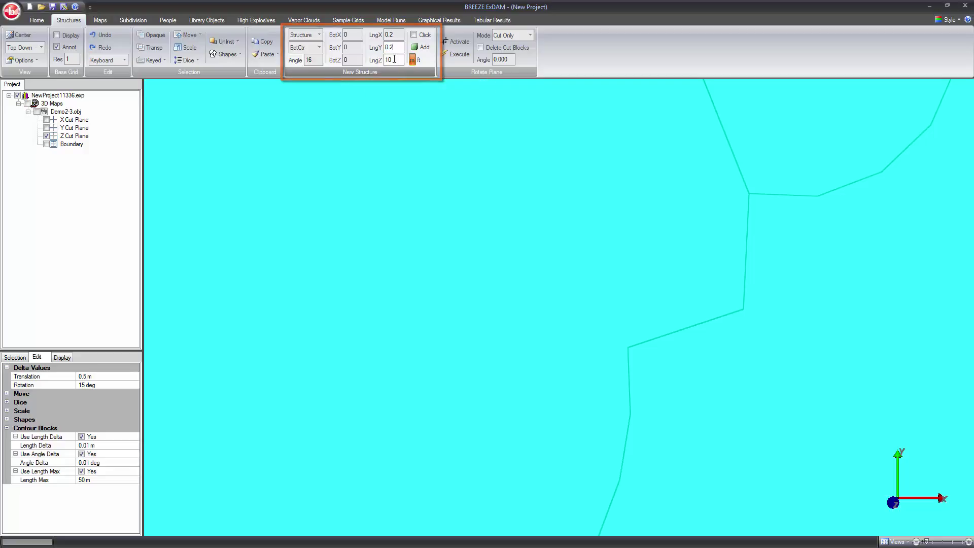
type("3")
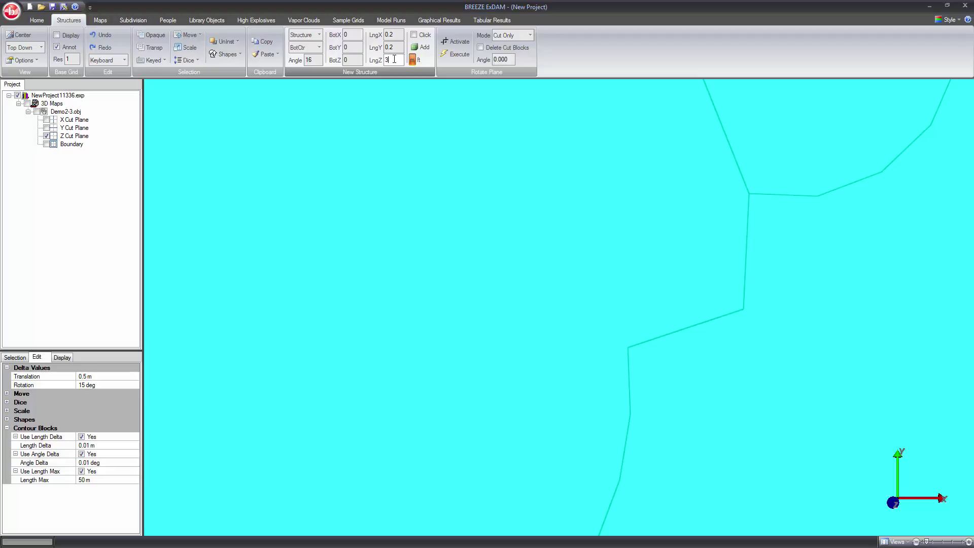
Enable click placement and trace contour blocks from the outline's inner corner along two short edges and the full long diagonal edge.
left_click(415, 36)
left_click(622, 344)
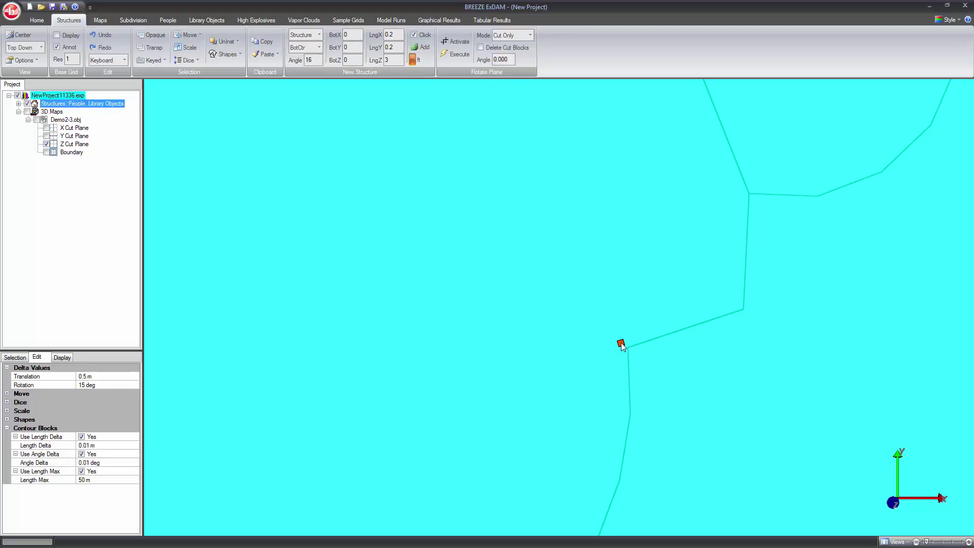
left_click(741, 309)
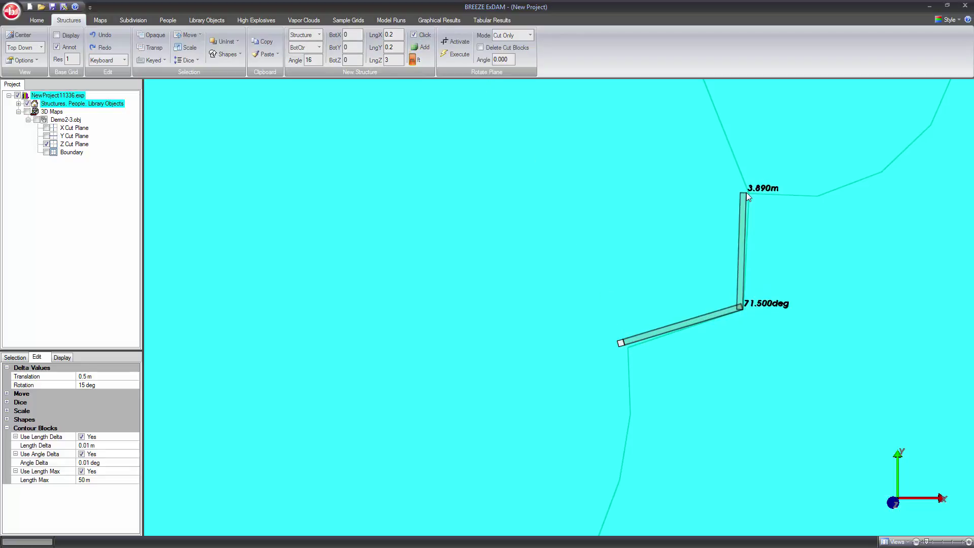
left_click(747, 192)
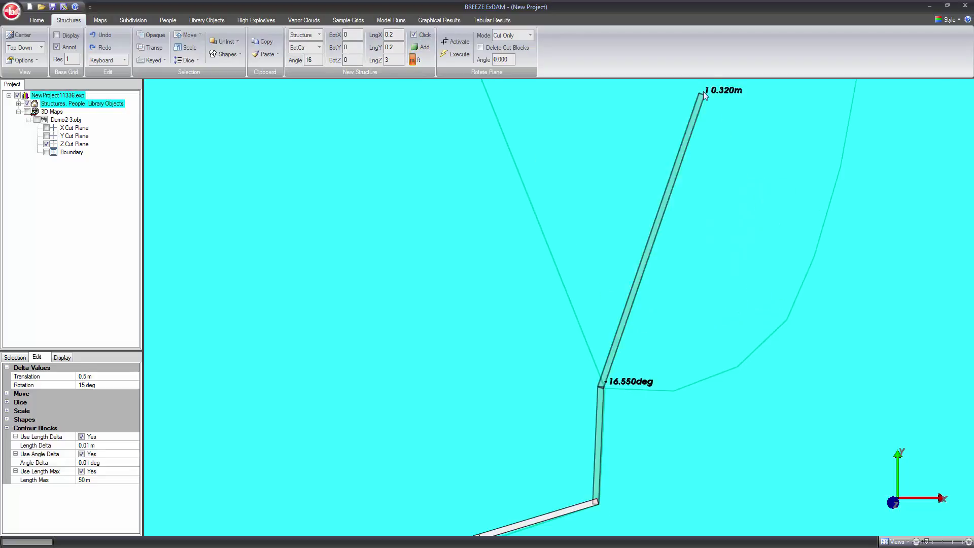
left_click(530, 196)
scroll(518, 186, "up", 2)
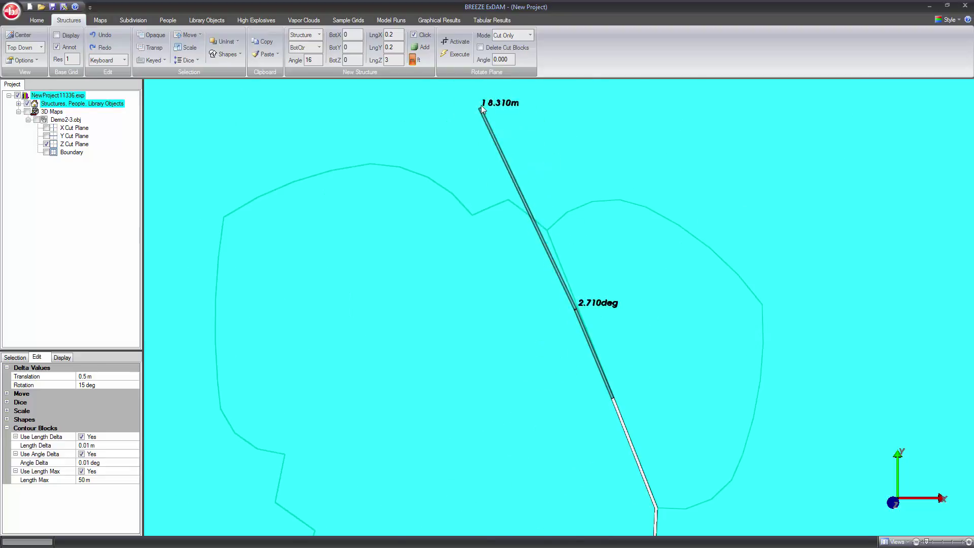
left_click(546, 232)
Continue the contour blocks from the diagonal edge's upper end across the small notch and along the upper arc to its left corner.
left_click(508, 201)
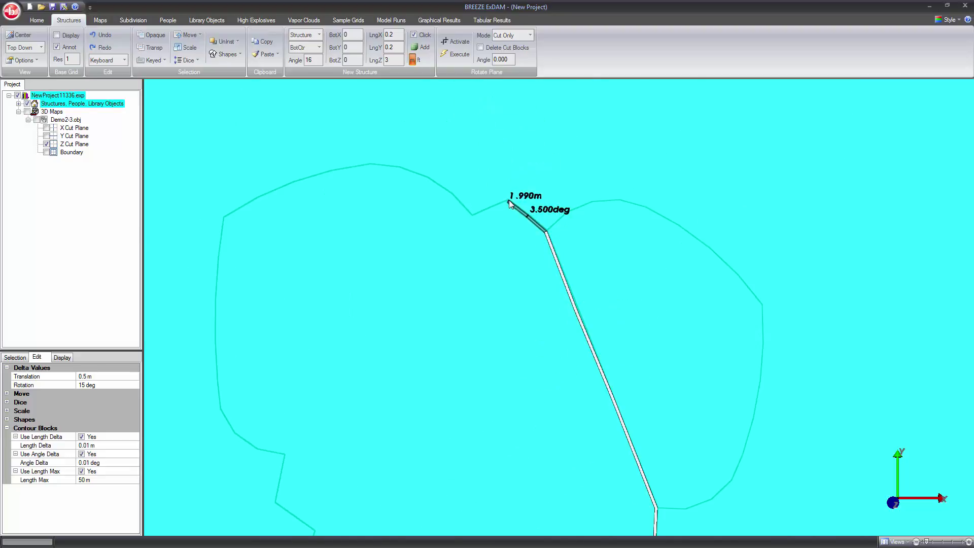
left_click(471, 216)
left_click(451, 195)
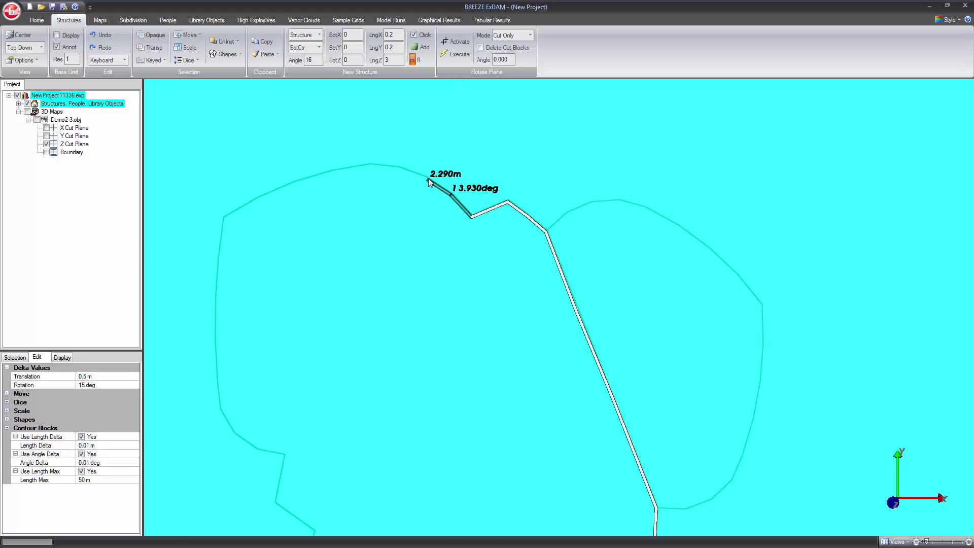
left_click(429, 178)
left_click(402, 169)
left_click(369, 164)
left_click(331, 172)
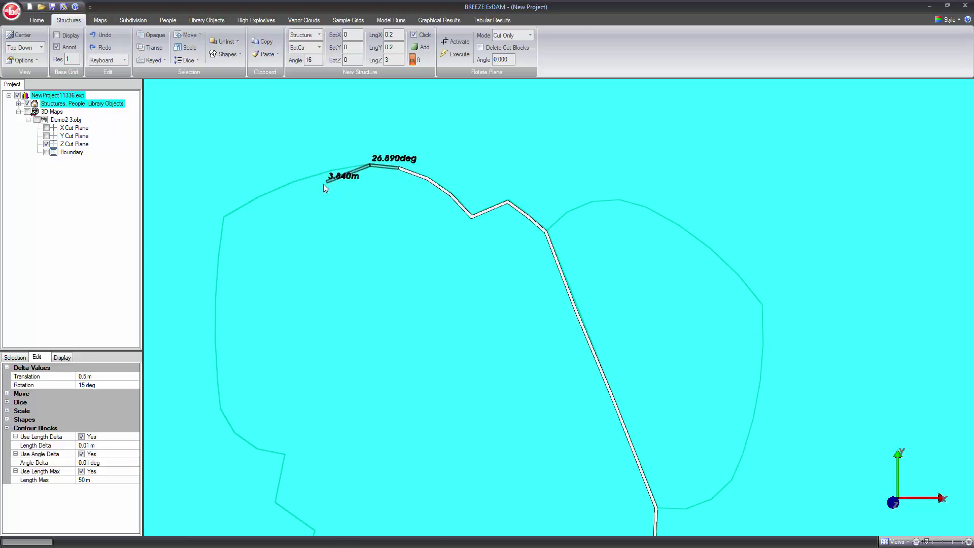
left_click(298, 181)
left_click(257, 199)
left_click(224, 217)
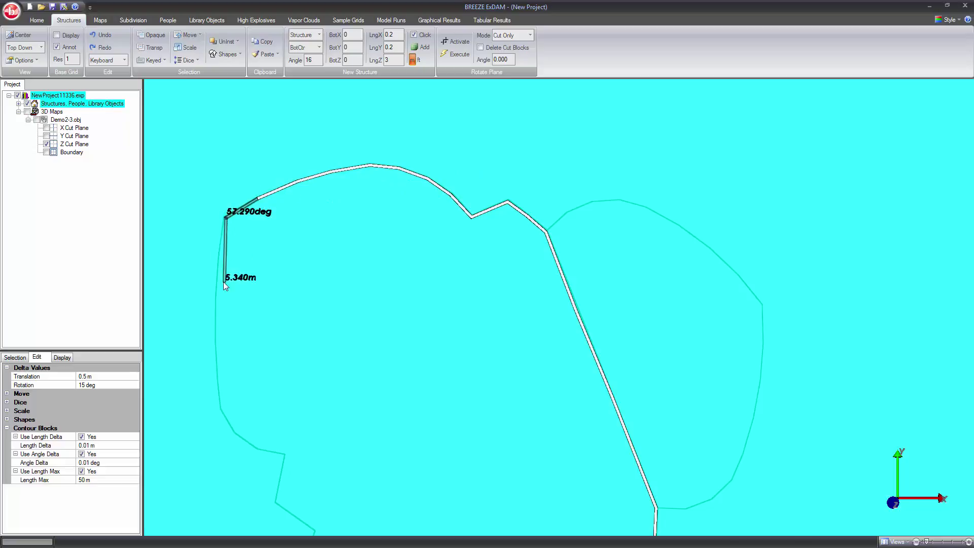
Trace contour blocks down the outline's left side and across the two-edge inward step to the start of the lower lobe.
middle_click_drag(223, 281, 558, 277)
left_click(557, 252)
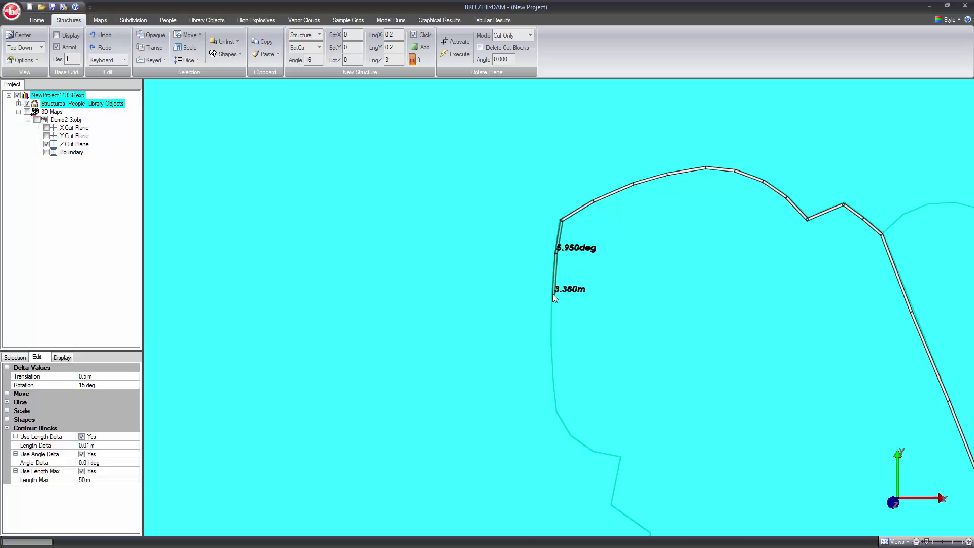
left_click(553, 295)
left_click(552, 341)
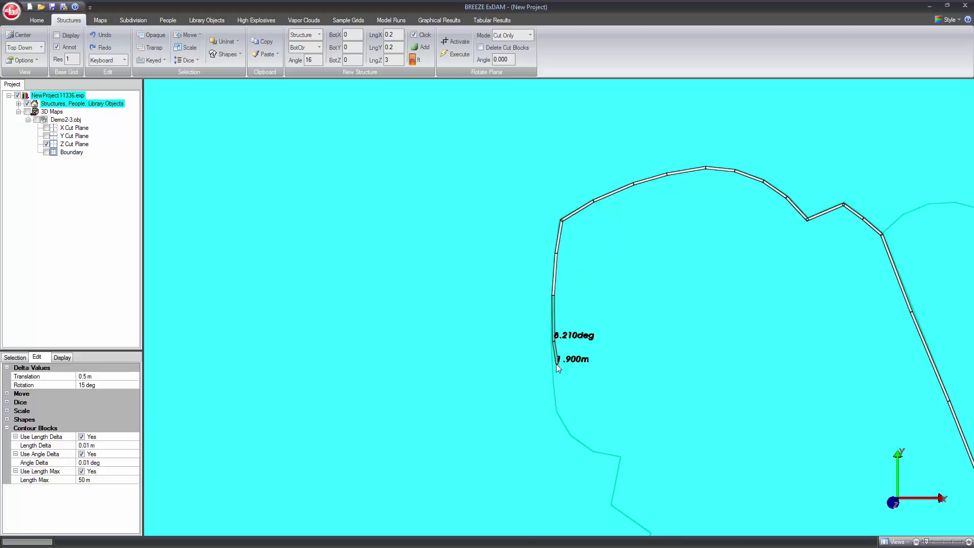
left_click(558, 410)
left_click(570, 434)
left_click(594, 451)
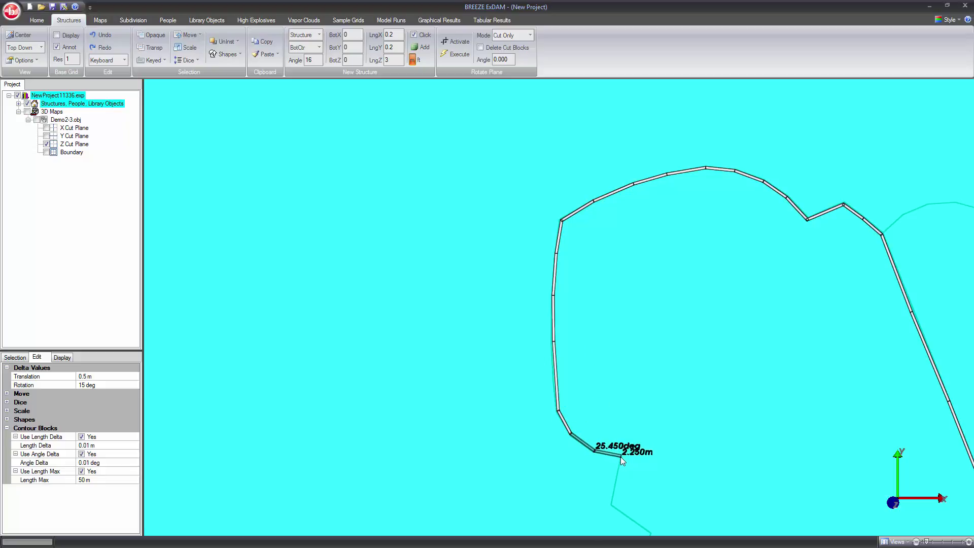
left_click(620, 457)
middle_click_drag(614, 502, 551, 321)
left_click(562, 286)
left_click(602, 314)
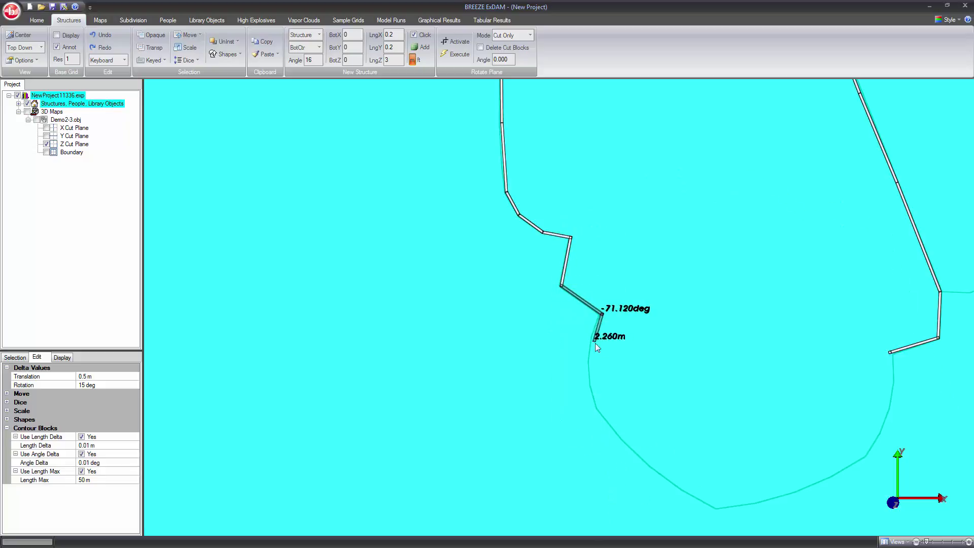
Trace contour blocks along the lower lobe's left curve down to the outline's lowest corner.
middle_click_drag(630, 433, 593, 355)
left_click(556, 260)
left_click(552, 283)
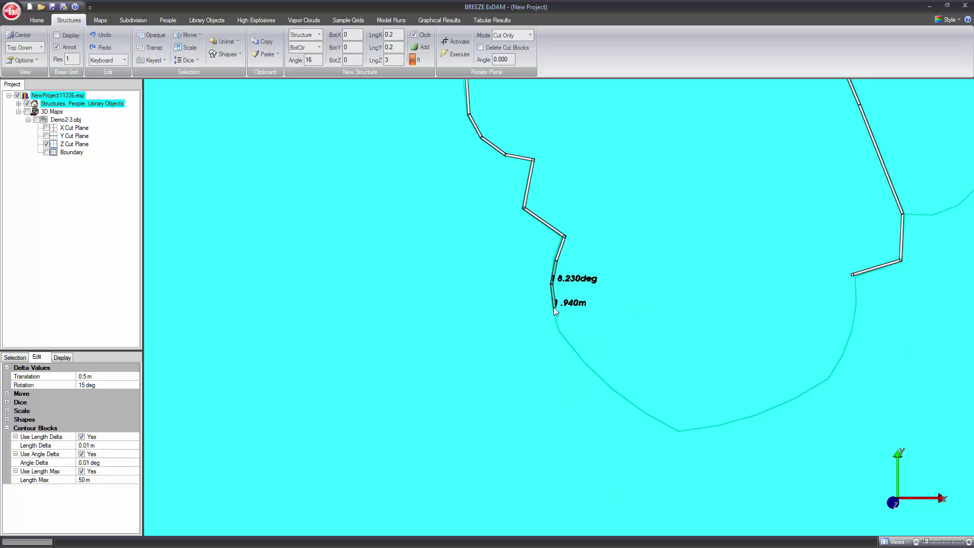
left_click(553, 307)
left_click(560, 327)
left_click(582, 360)
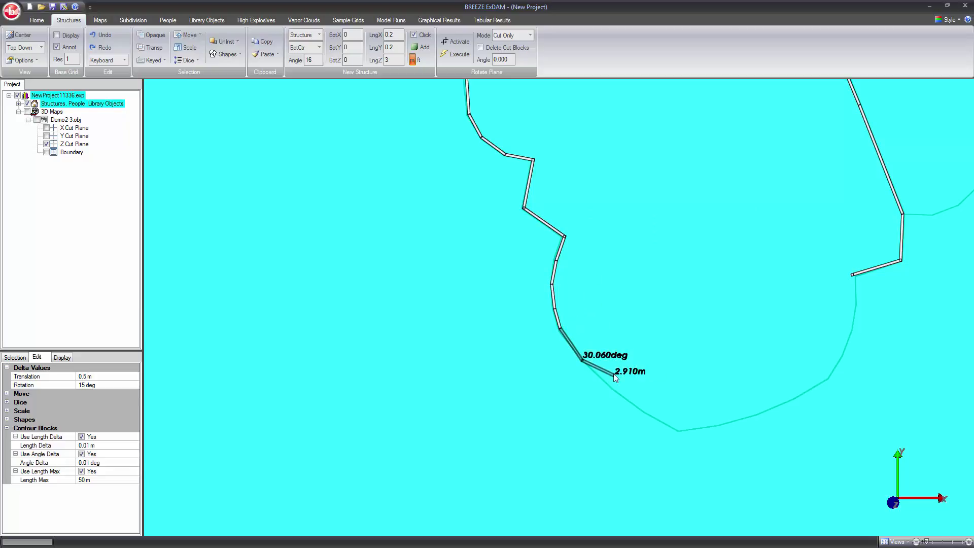
left_click(612, 387)
left_click(644, 410)
left_click(678, 429)
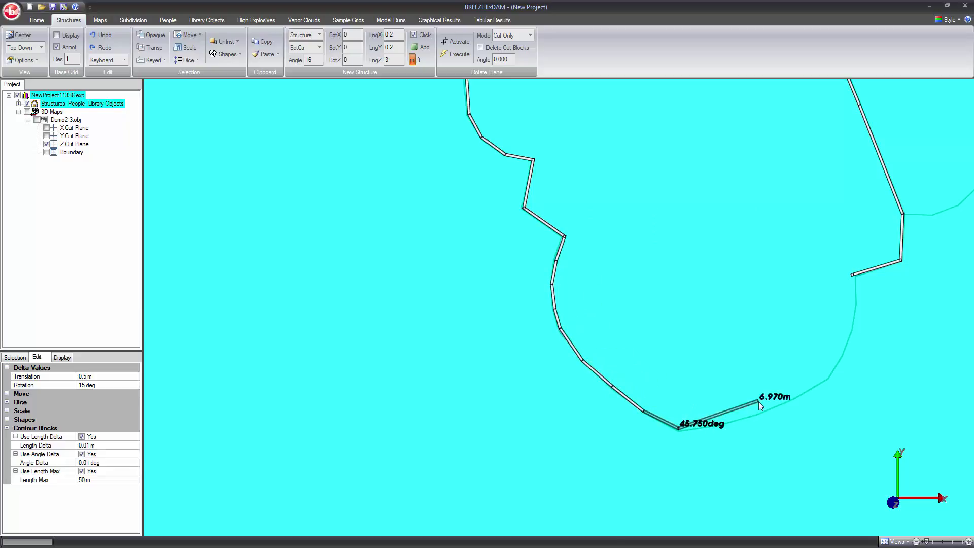
Trace contour blocks up the lower lobe's right curve and close the contour at the starting inner corner.
left_click(724, 422)
left_click(760, 412)
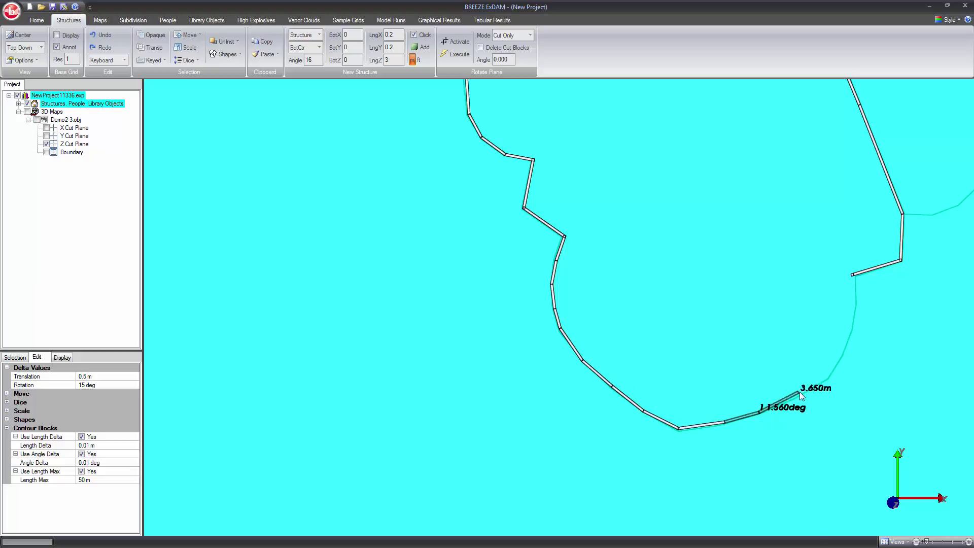
left_click(794, 397)
left_click(826, 377)
left_click(841, 354)
left_click(850, 332)
left_click(854, 303)
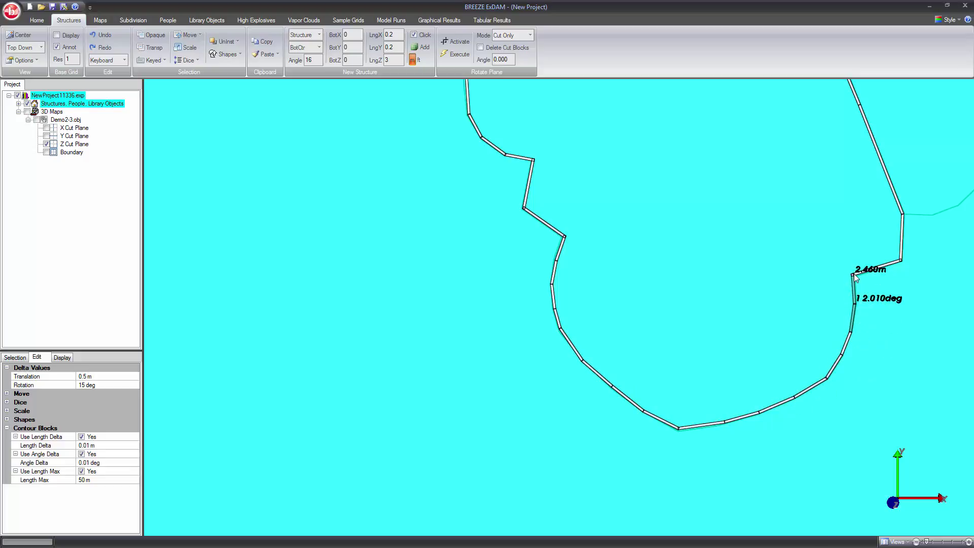
left_click(853, 275)
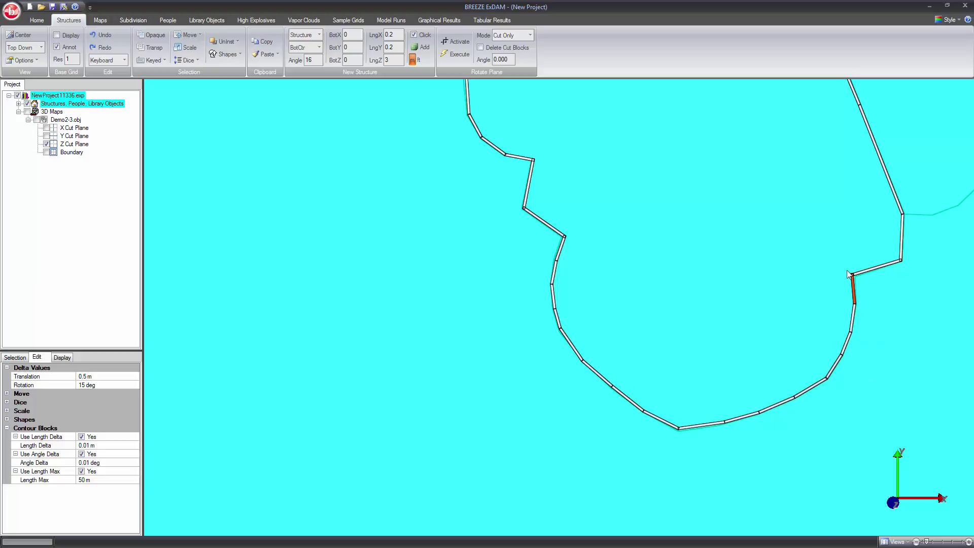
Switch to the Perspective view and inspect the closed ring of contour blocks on the Z cut plane.
scroll(812, 263, "down", 3)
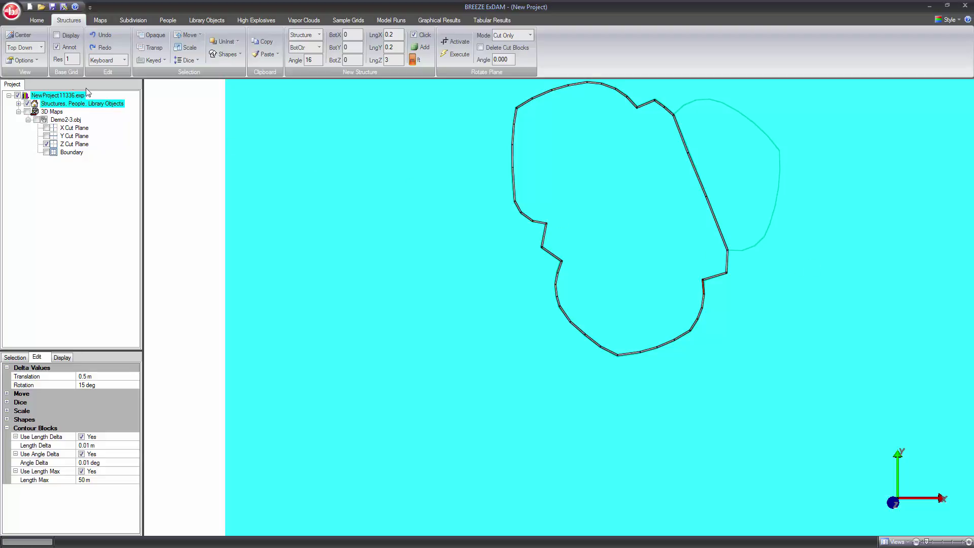
left_click(31, 47)
left_click(40, 58)
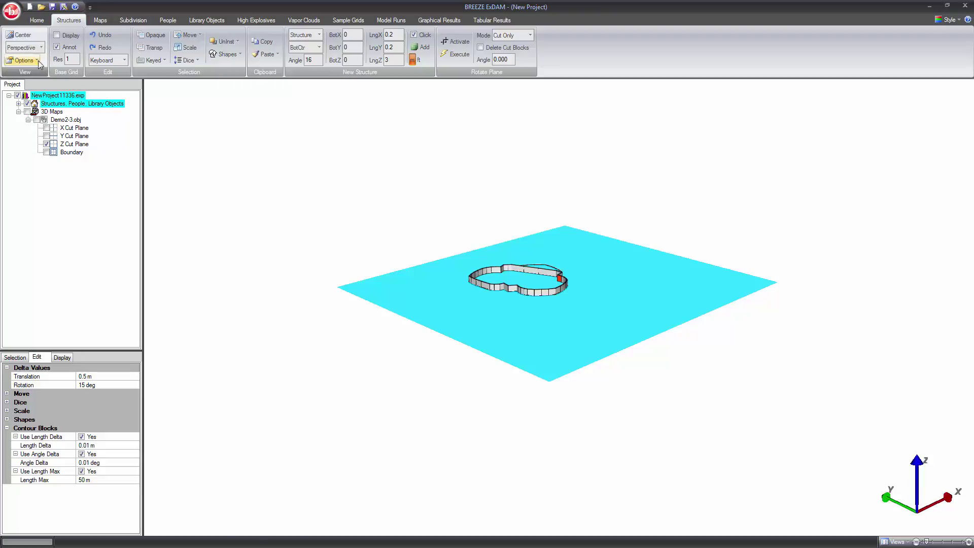
mouse_move(479, 290)
middle_mouse_down()
mouse_move(473, 297)
mouse_move(487, 289)
middle_mouse_up()
scroll(492, 287, "up", 3)
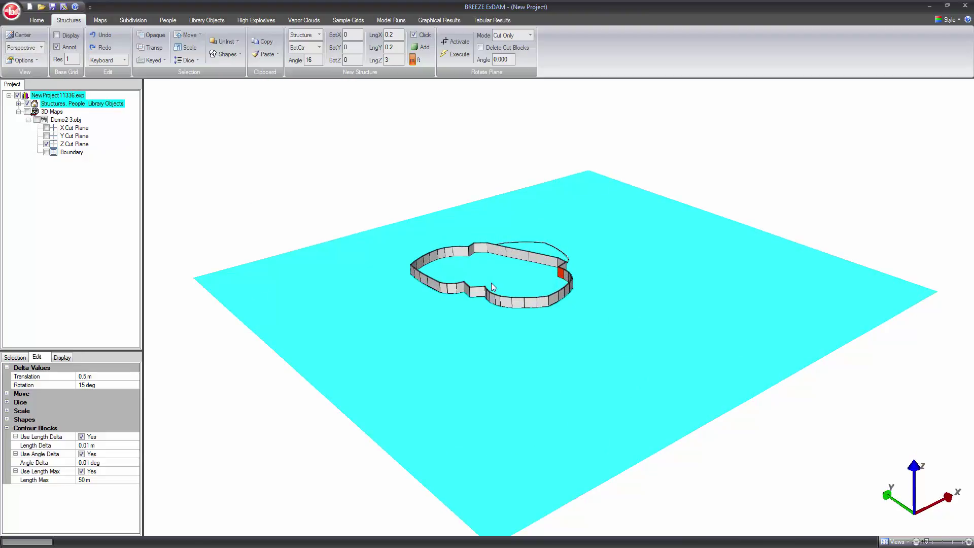
Show the Demo2-3.obj tower map together with the traced contour blocks and center the view.
left_click(37, 120)
scroll(269, 193, "down", 5)
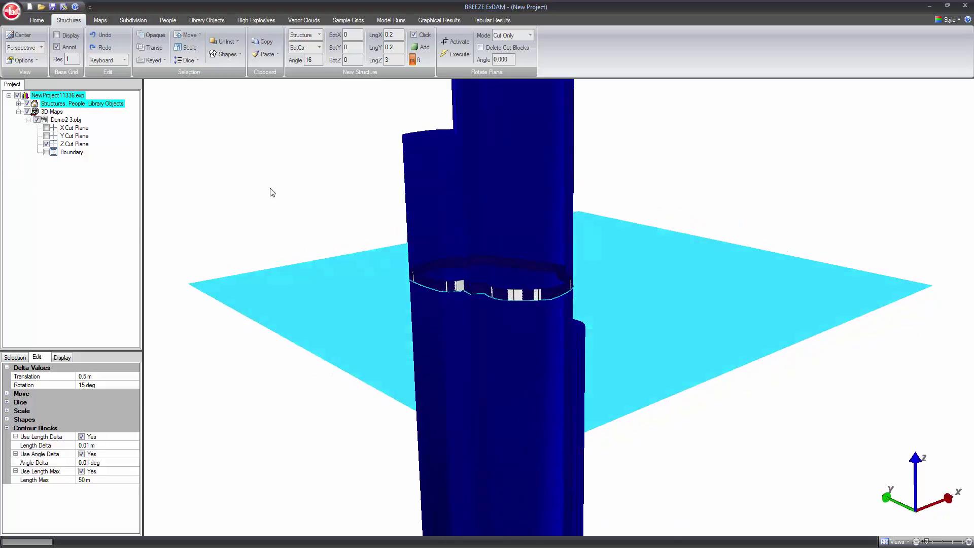
scroll(450, 264, "down", 3)
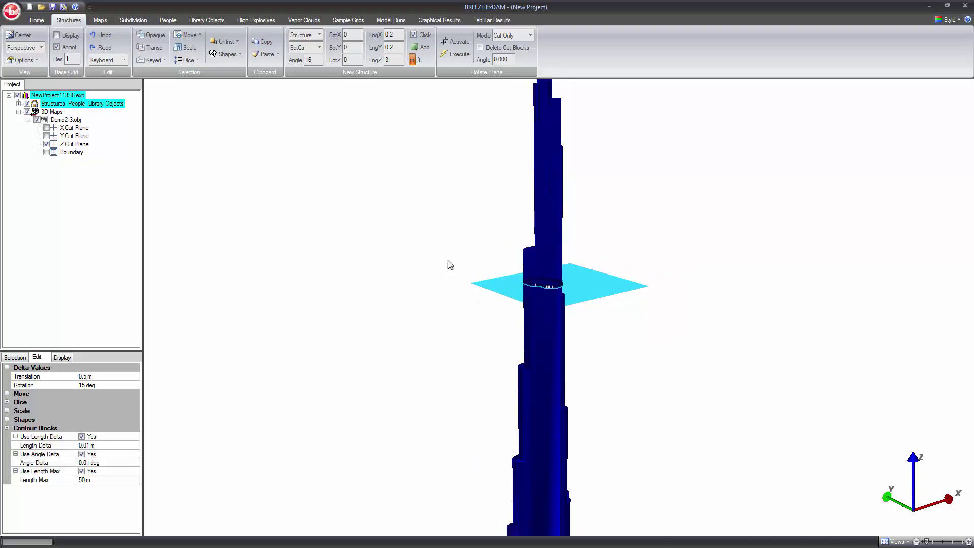
left_click(13, 38)
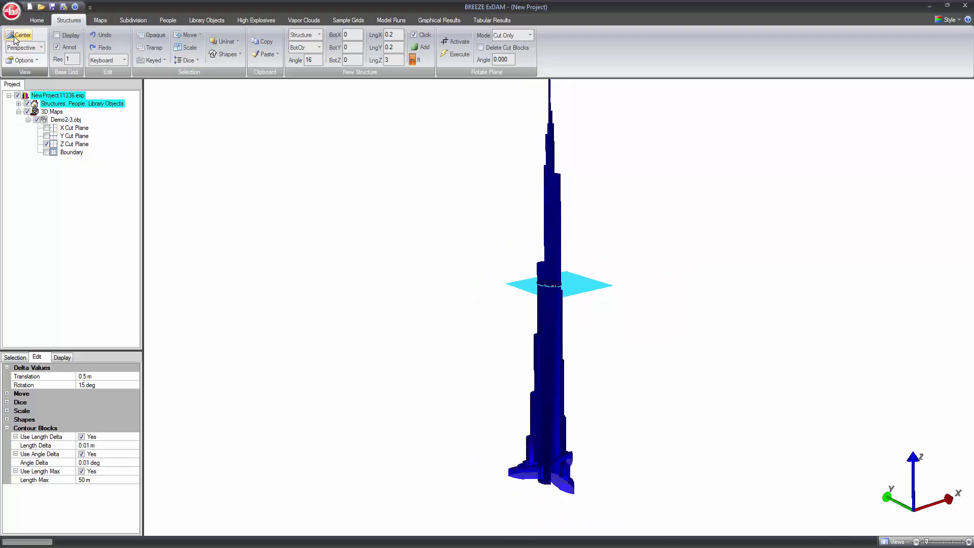